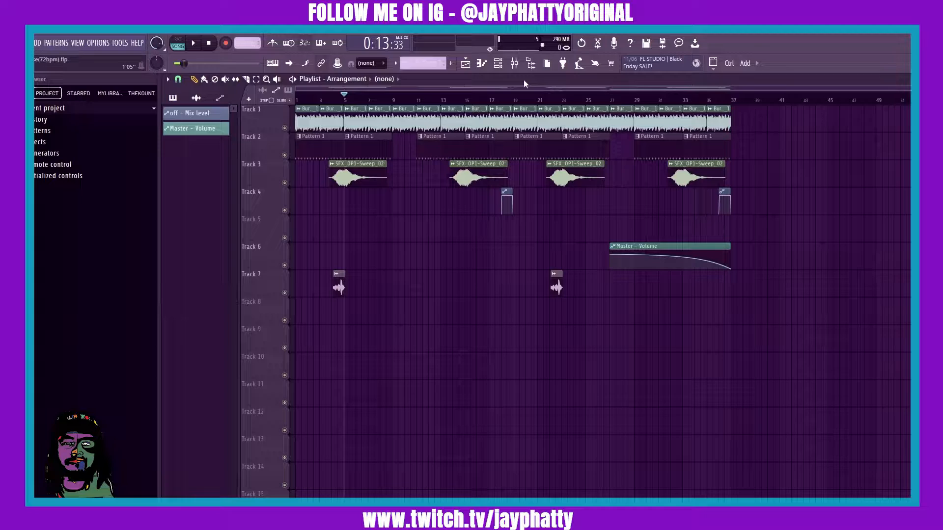
- Select bars 1 to 9 on the timeline and create a tempo automation clip over that range
scroll(364, 102, "up", 3)
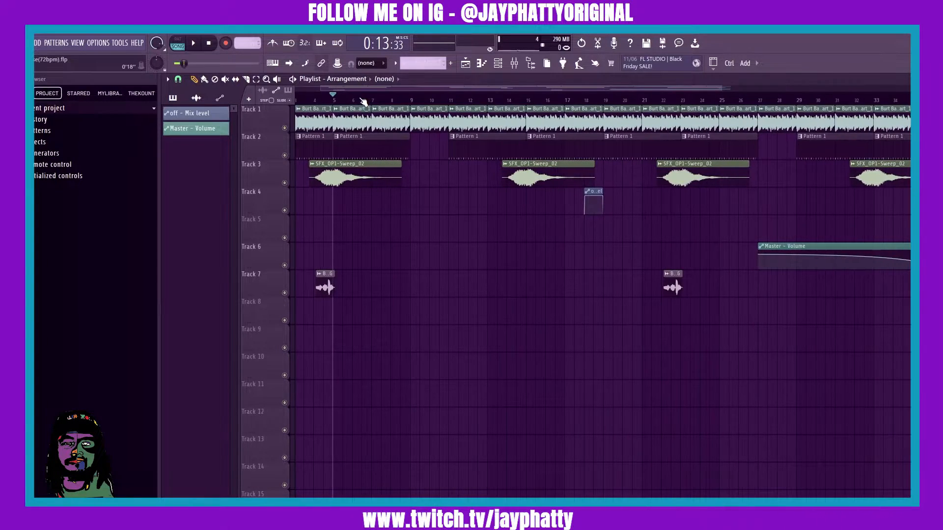
left_click_drag(362, 88, 337, 88)
left_click_drag(451, 100, 296, 100)
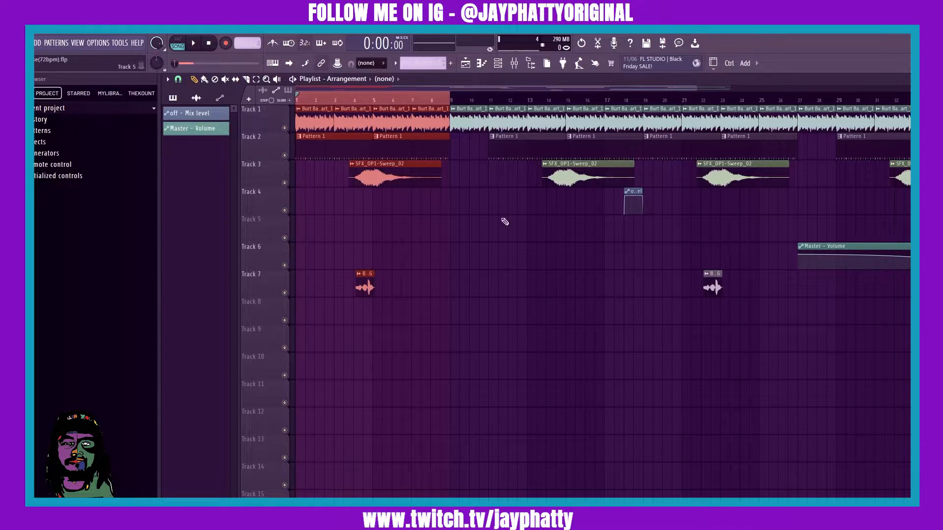
left_click(420, 100)
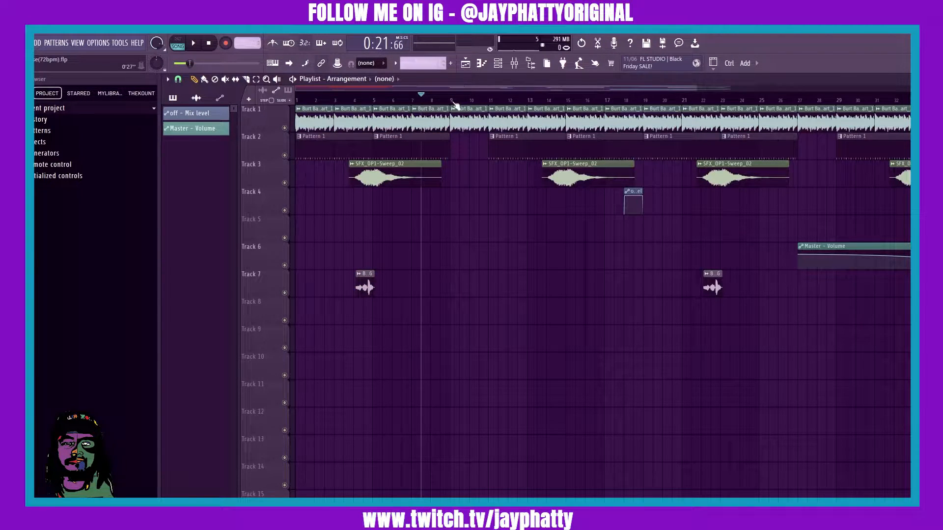
left_click(452, 101)
left_click_drag(452, 101, 174, 122)
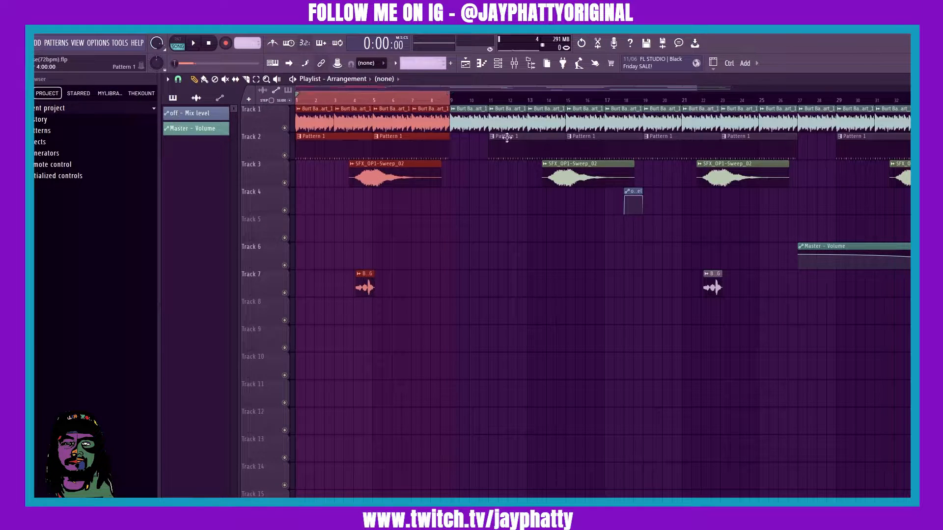
scroll(394, 102, "down", 2)
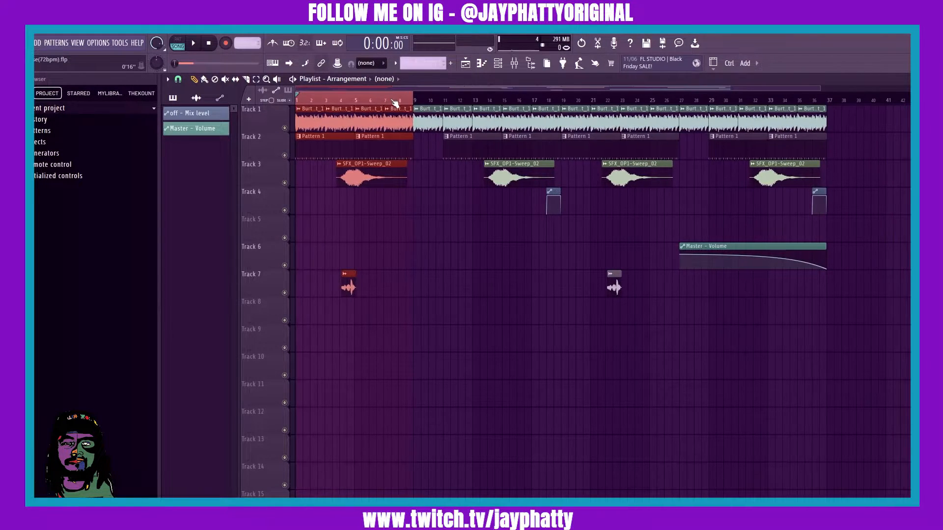
left_click(408, 105)
left_click_drag(413, 101, 262, 110)
right_click(240, 44)
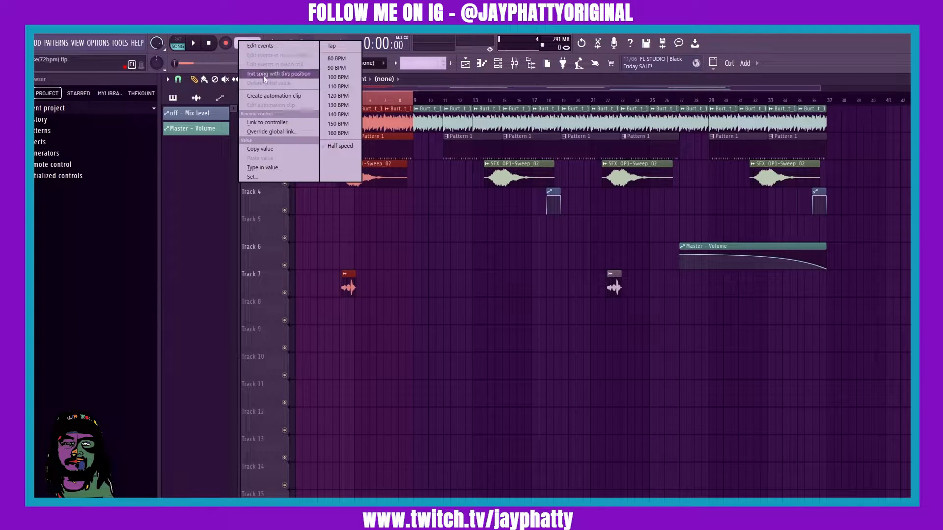
left_click(266, 96)
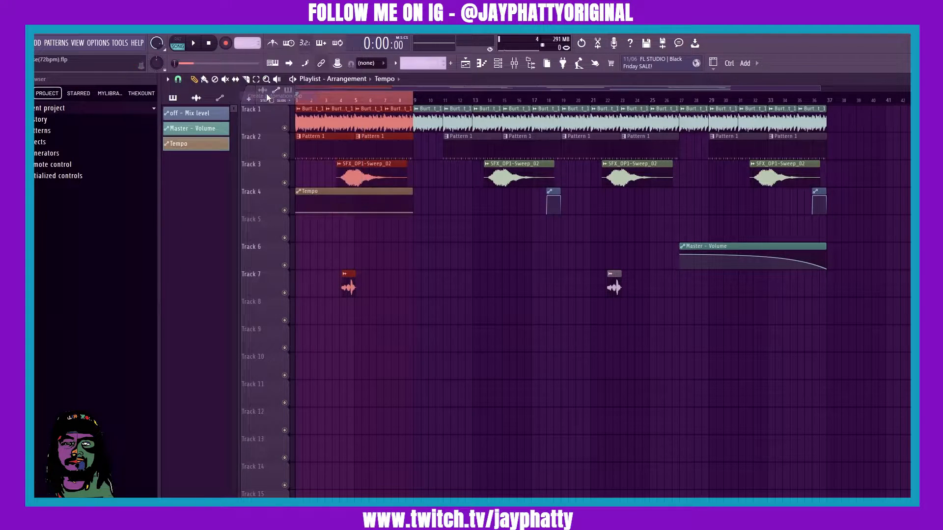
- Select bars 9 to 17 on the timeline and create a second tempo automation clip, Tempo #2, over that range
scroll(321, 109, "up", 8)
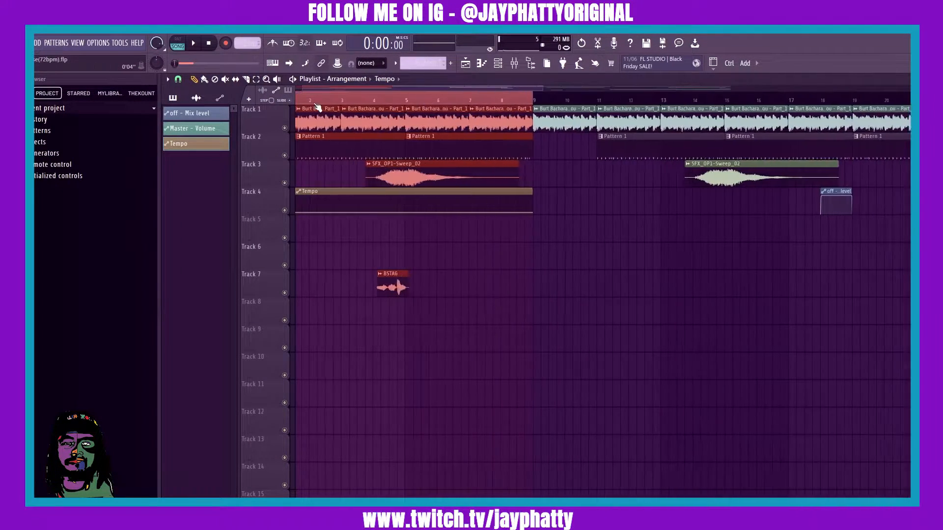
left_click_drag(337, 89, 283, 89)
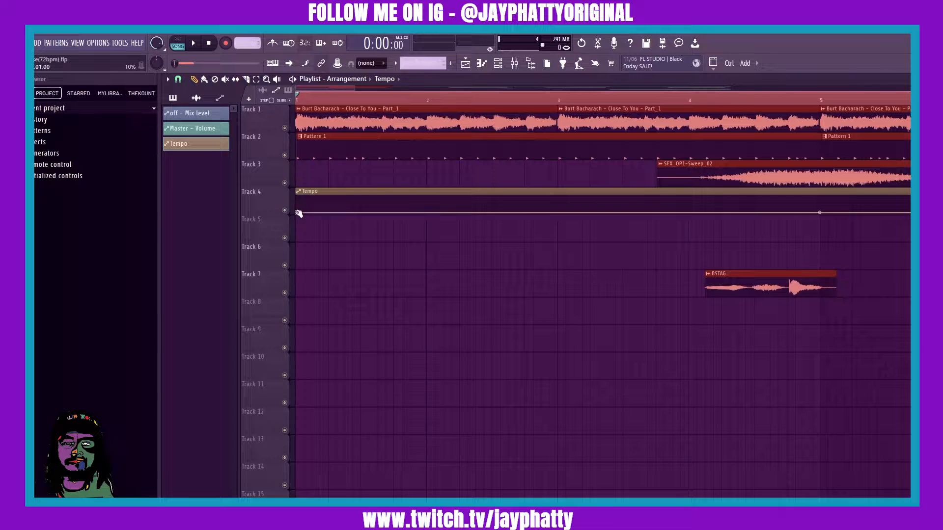
scroll(317, 104, "down", 4)
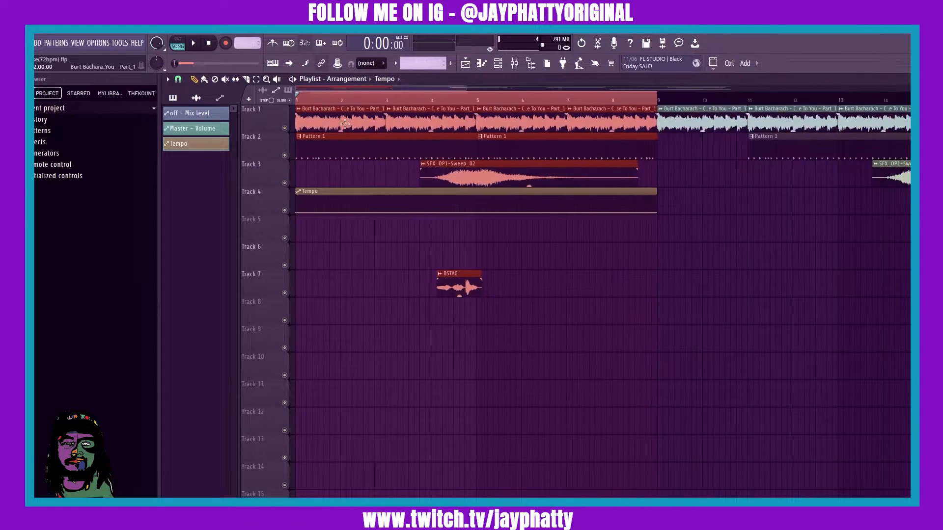
left_click(613, 98)
scroll(613, 101, "down", 3)
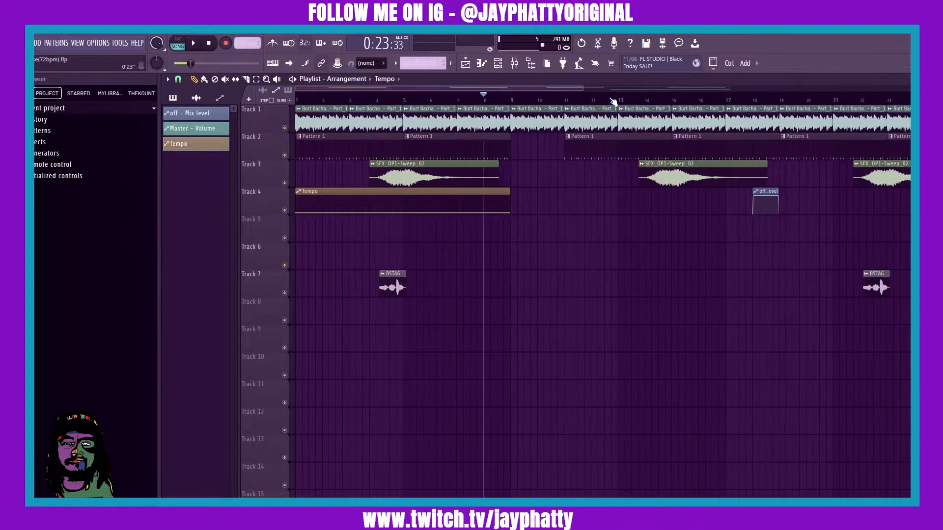
left_click_drag(448, 96, 641, 121)
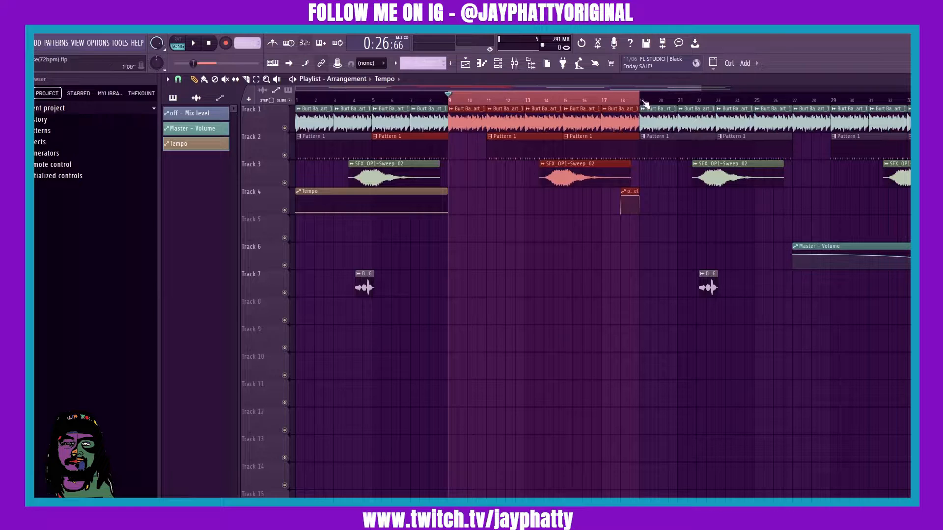
scroll(641, 102, "up", 3)
scroll(637, 104, "down", 3)
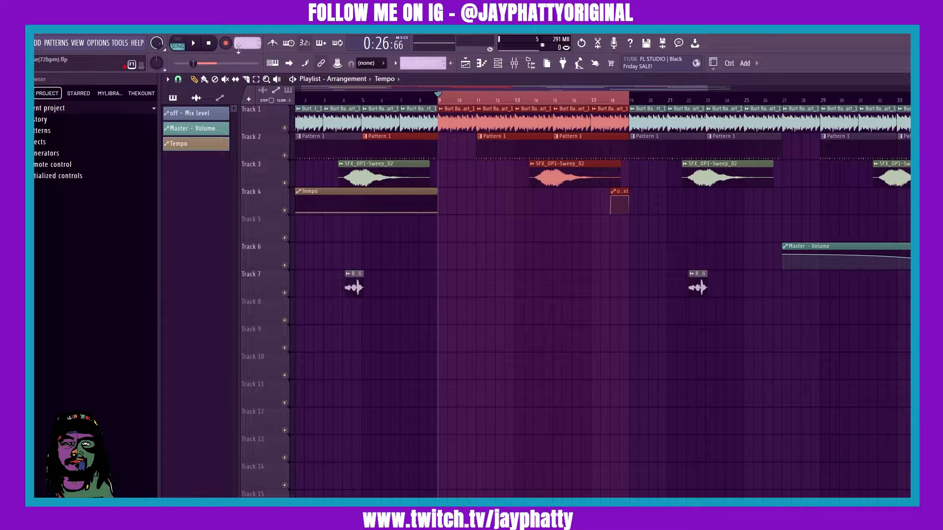
left_click_drag(238, 44, 238, 35)
right_click(242, 42)
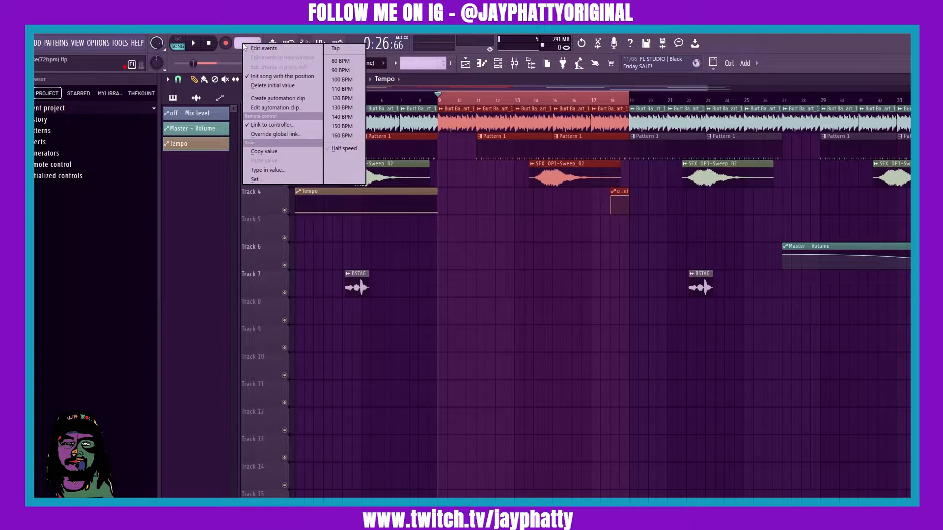
left_click(286, 99)
- Copy the end value of the first Tempo clip and paste it onto the starting point of Tempo #2
scroll(543, 326, "down", 2)
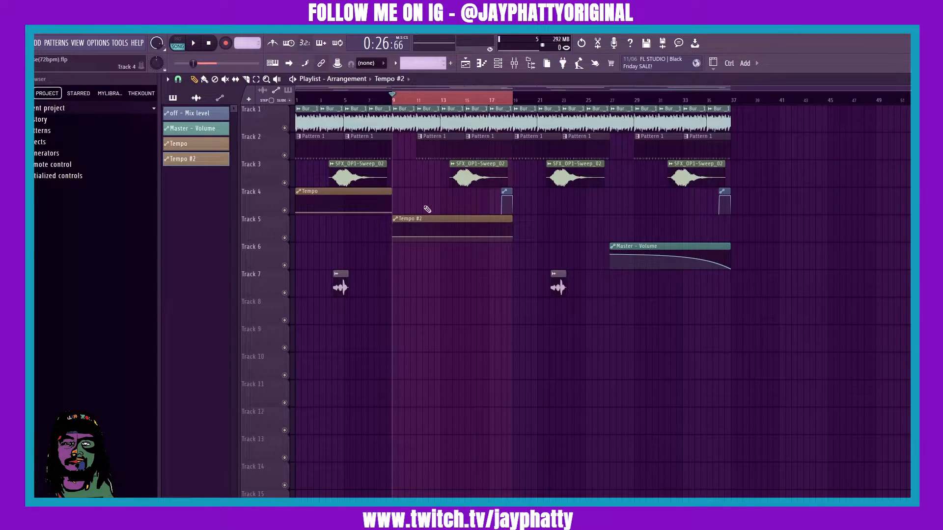
scroll(394, 102, "up", 2)
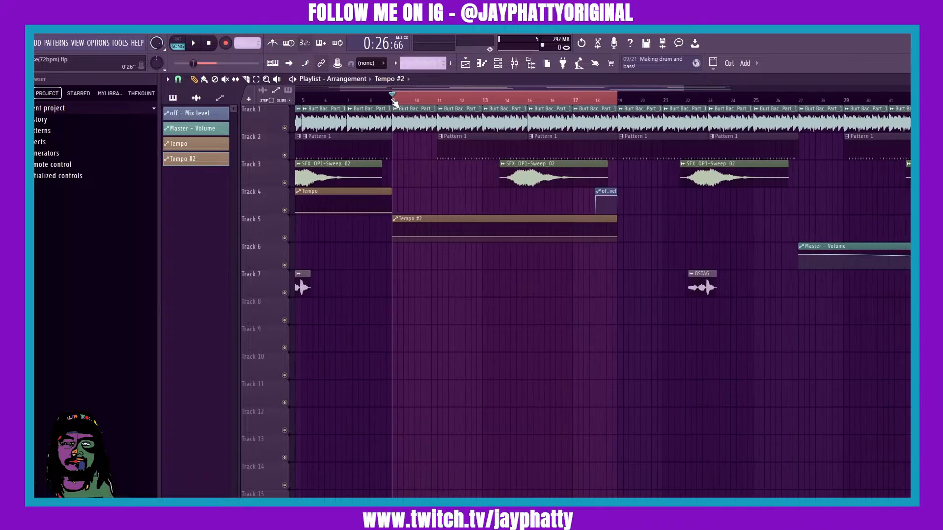
scroll(394, 102, "up", 2)
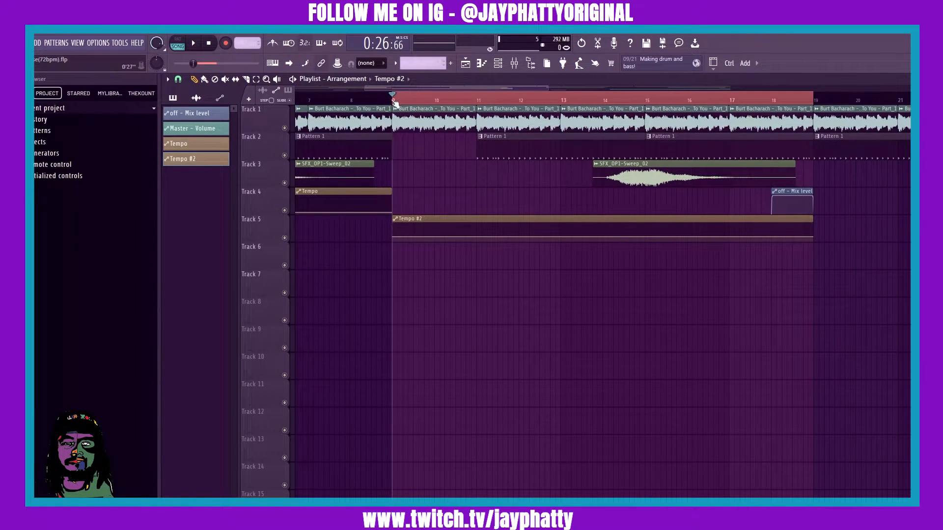
left_click_drag(482, 103, 393, 102)
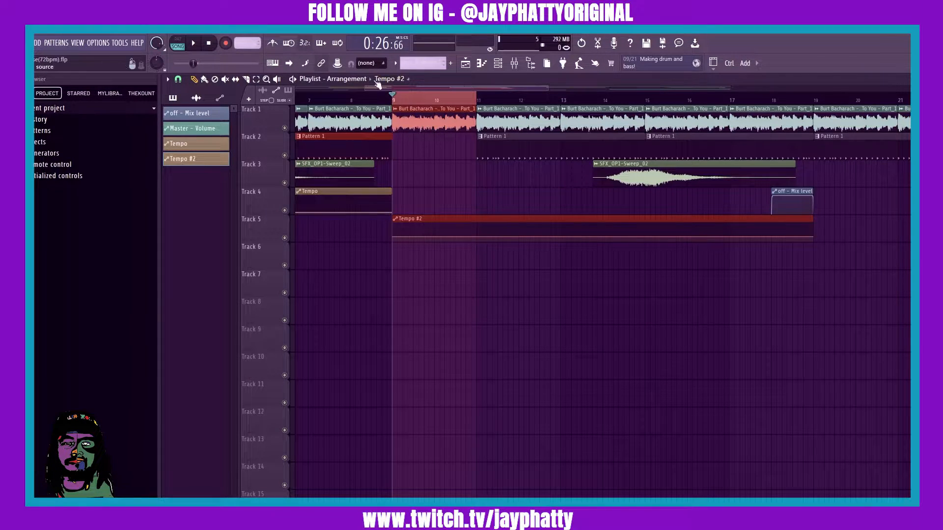
scroll(385, 98, "up", 4)
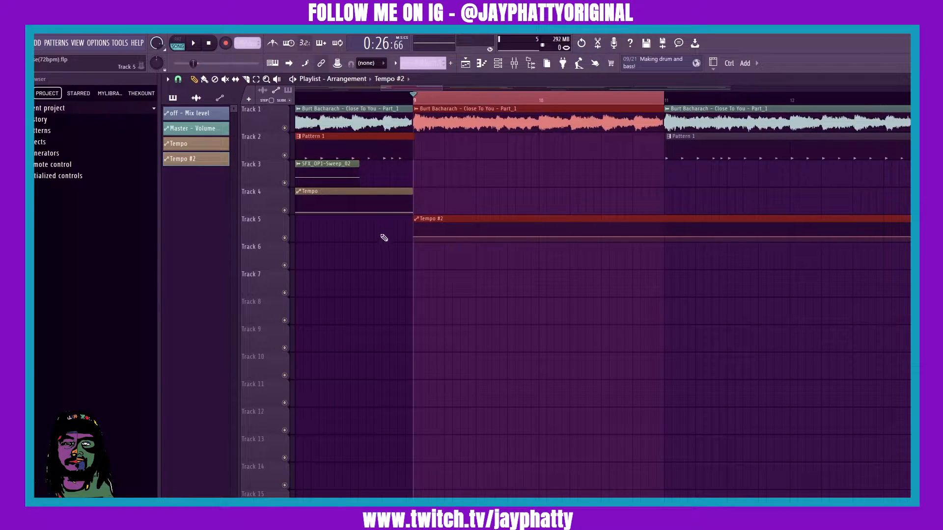
left_click(397, 92)
scroll(399, 95, "up", 5)
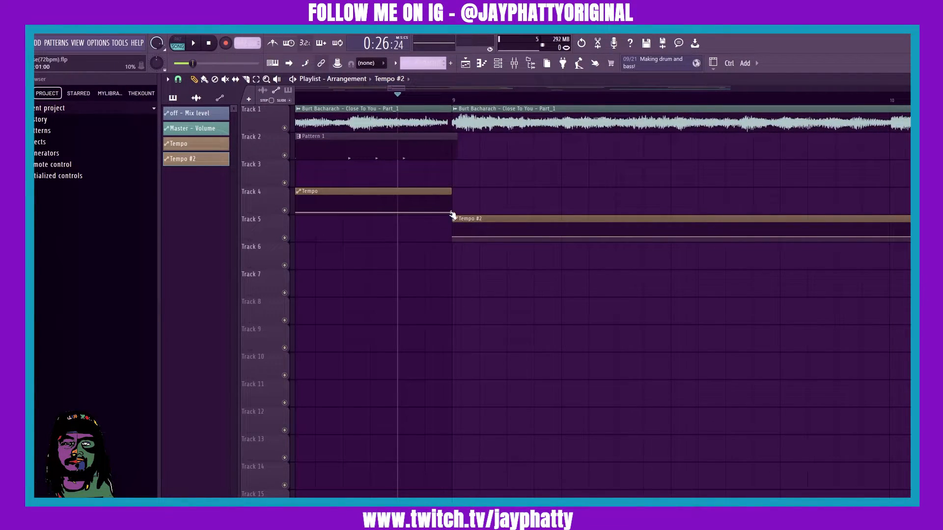
right_click(452, 213)
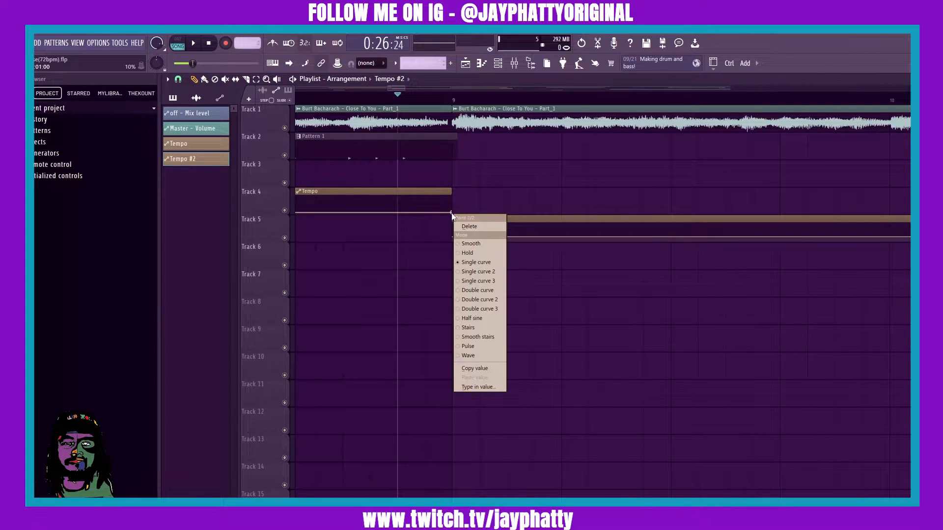
left_click(470, 369)
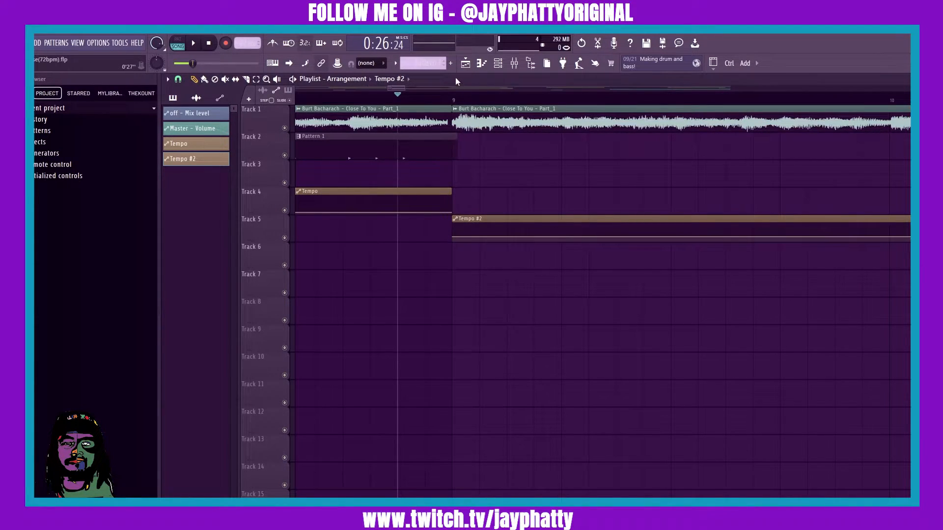
left_click(456, 97)
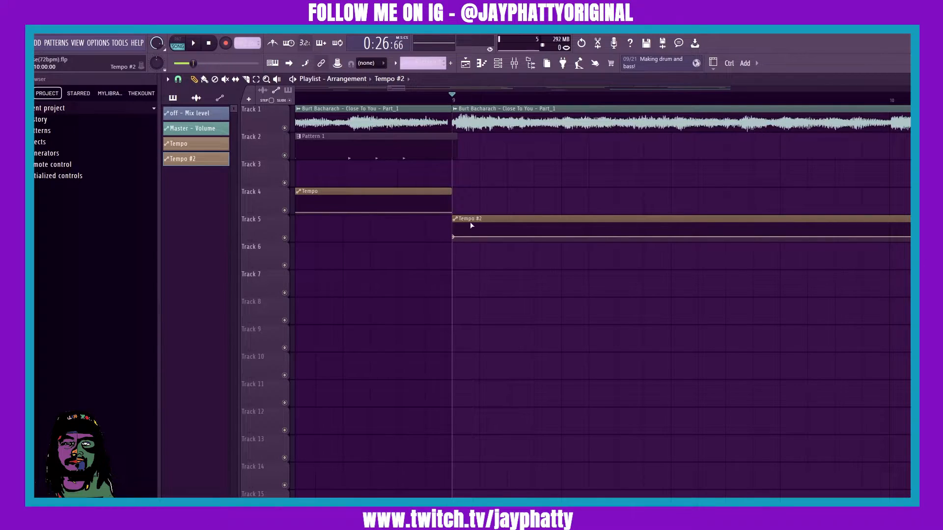
right_click(452, 237)
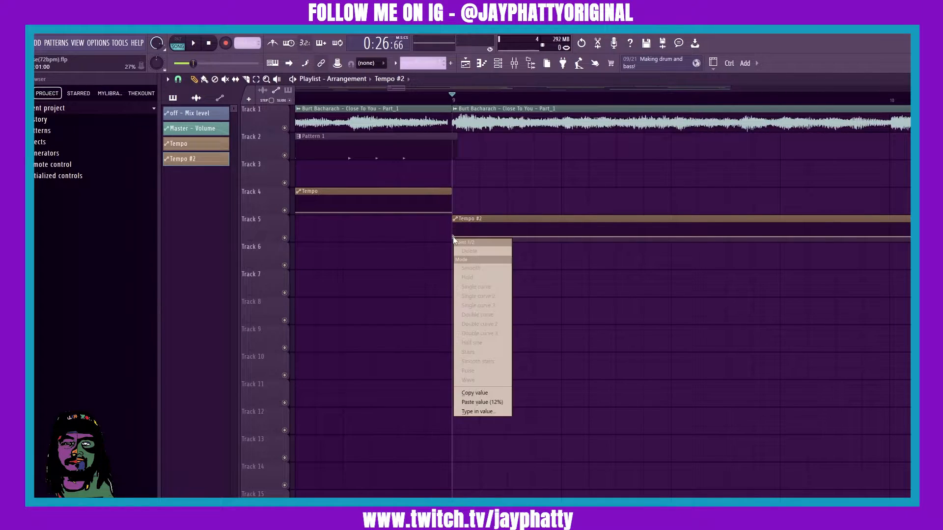
left_click(479, 402)
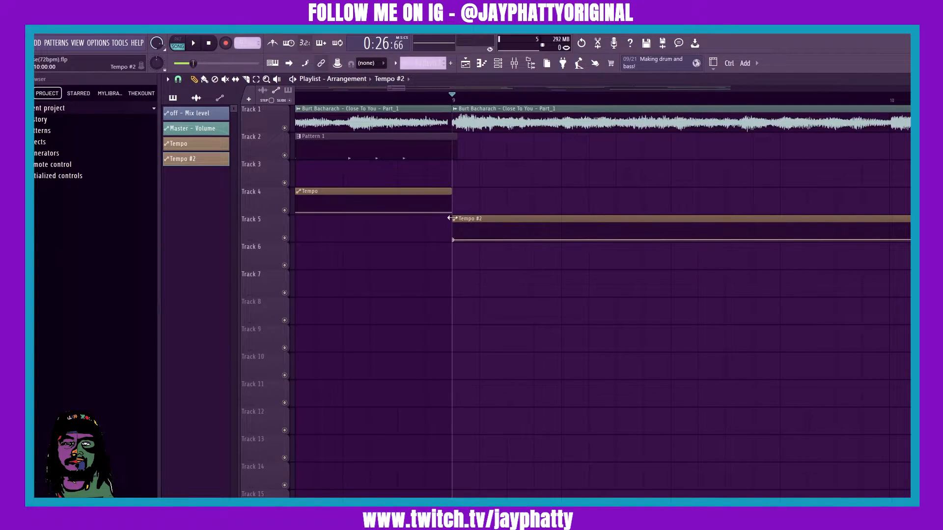
- Paste the copied tempo value onto the last point of the Tempo #2 clip
scroll(491, 101, "down", 5)
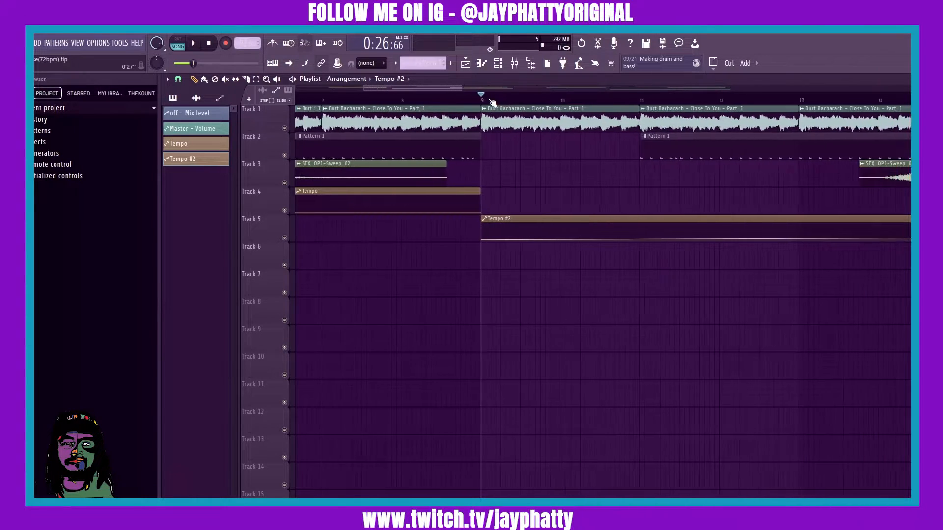
left_click(639, 100)
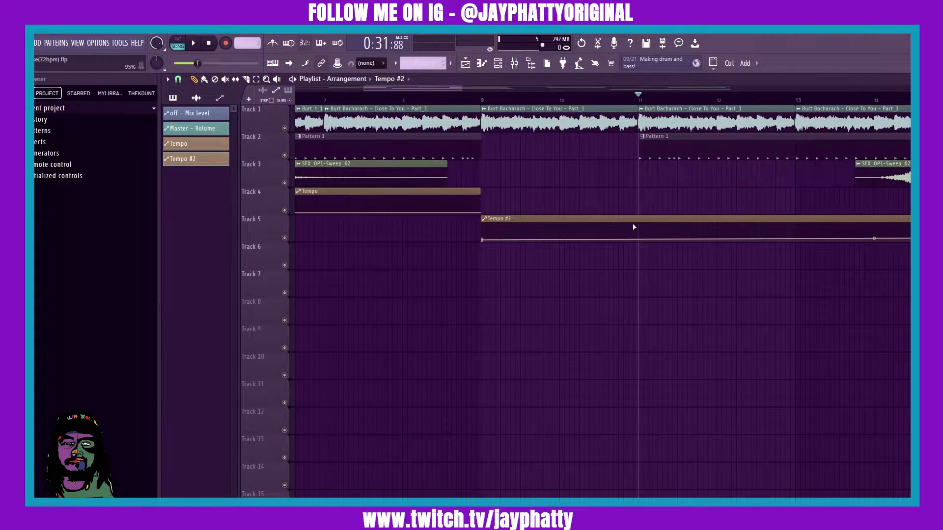
scroll(633, 100, "down", 4)
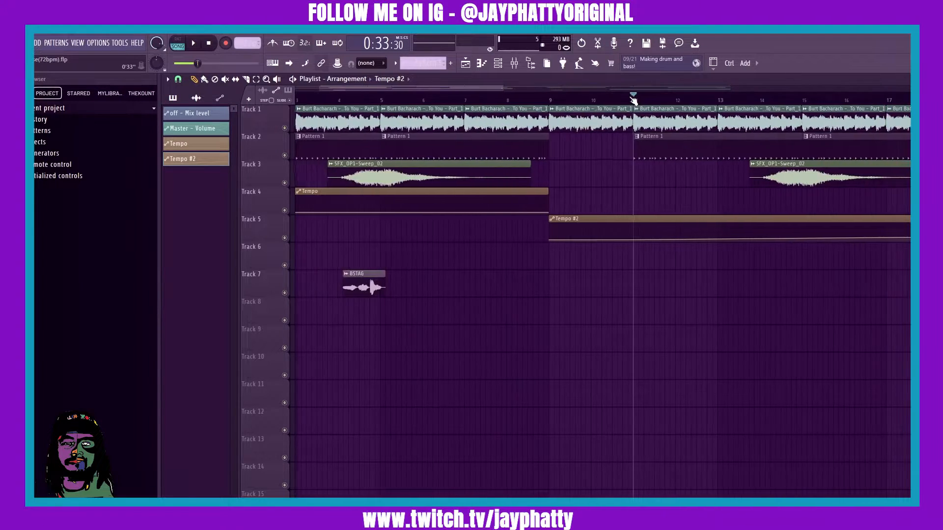
scroll(684, 108, "up", 4)
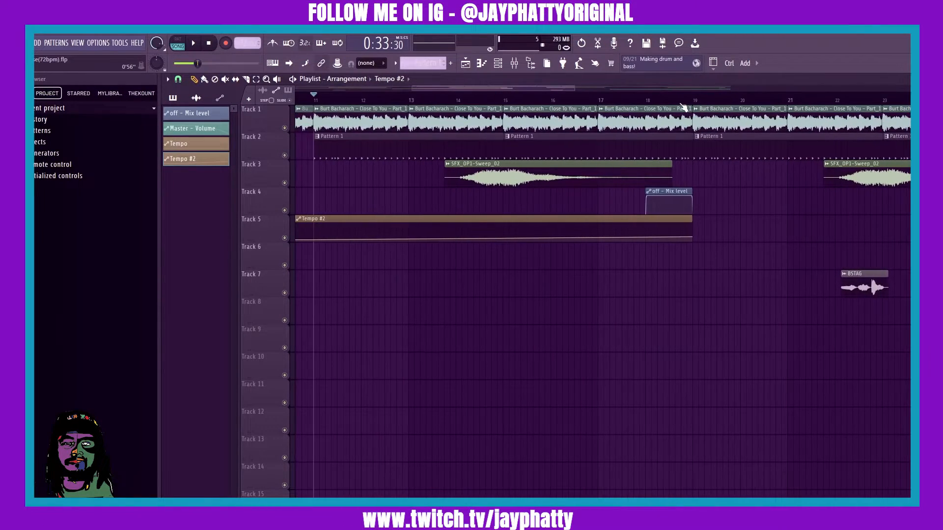
scroll(683, 108, "up", 2)
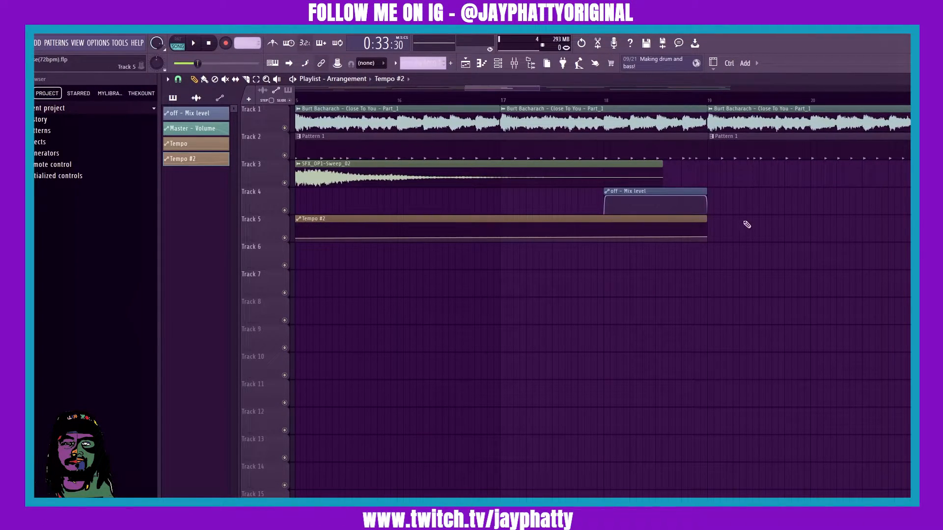
right_click(708, 239)
left_click(732, 399)
- Add a point at bar 11 in the Tempo #2 envelope and paste the copied tempo value onto it
left_click_drag(511, 88, 437, 93)
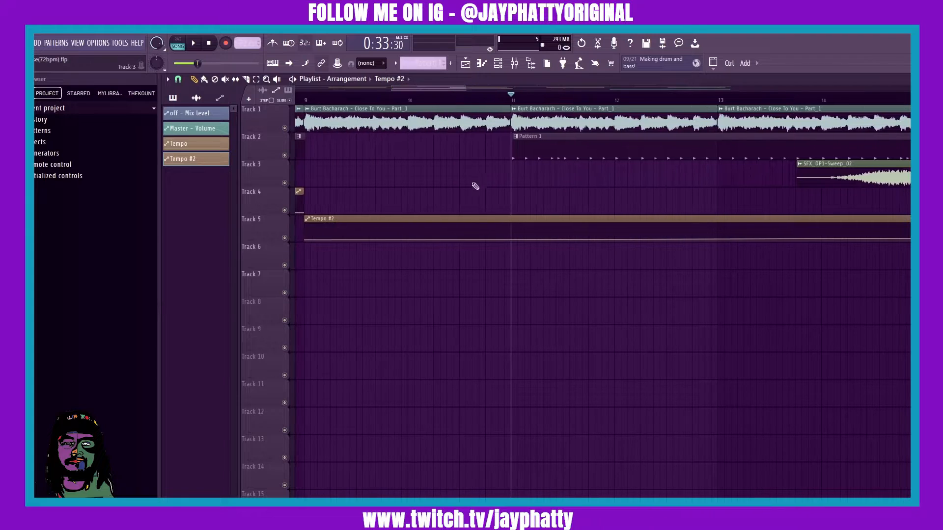
left_click(511, 240)
right_click(512, 240)
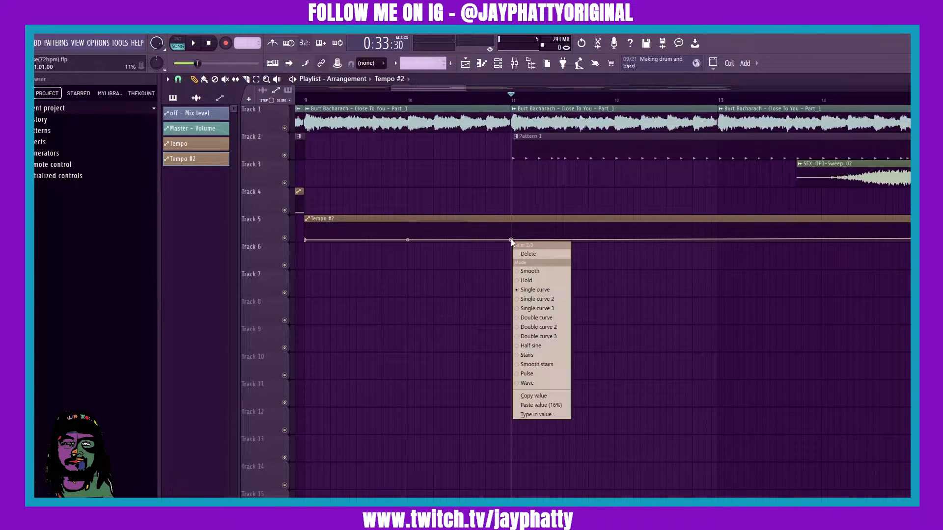
left_click(541, 405)
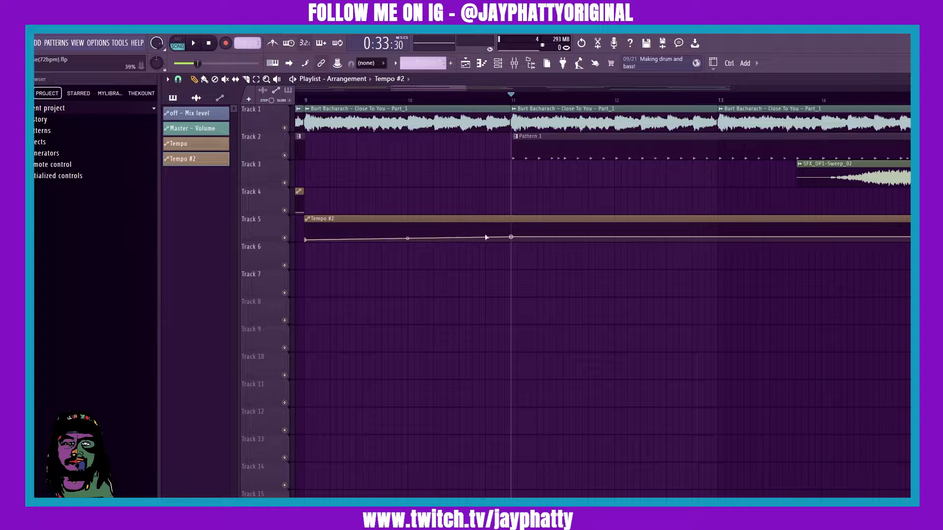
- Play back the arrangement through the tempo automation sections, then stop playback
scroll(496, 97, "down", 6)
left_click_drag(416, 95, 367, 94)
key("space")
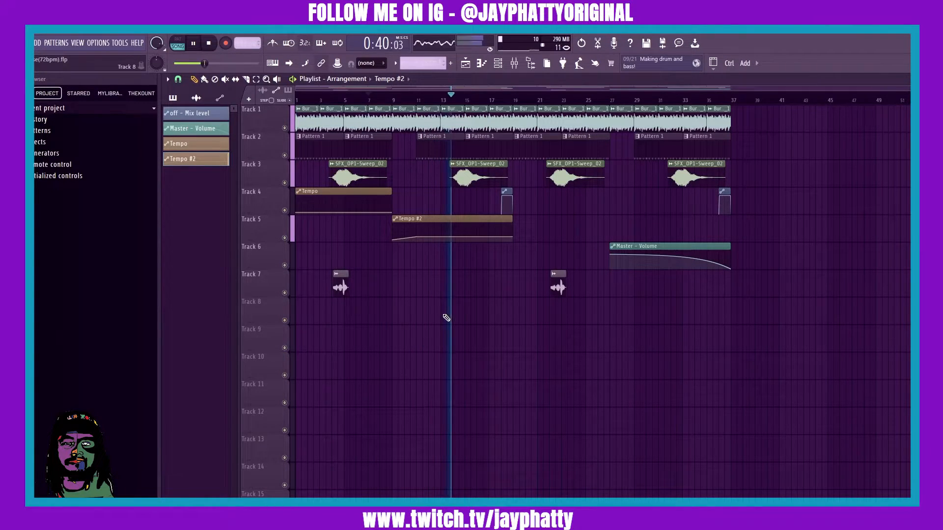
key("space")
left_click(210, 43)
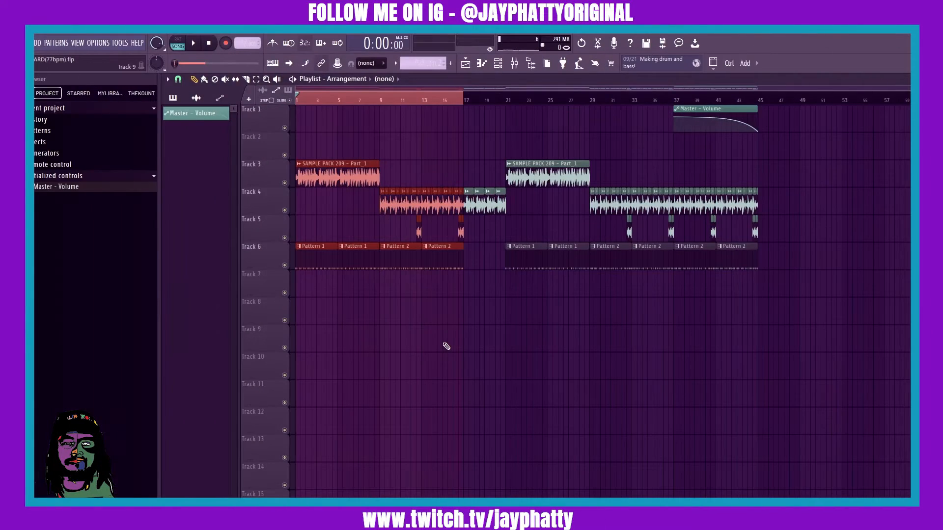
- Create a tempo automation clip from the tempo control for the first section, bars 1 to 17
right_click(243, 43)
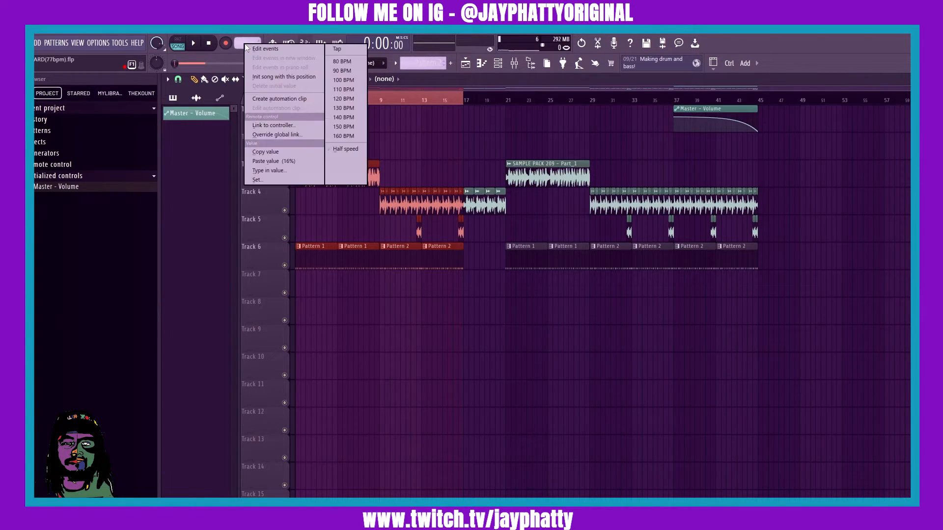
left_click(278, 99)
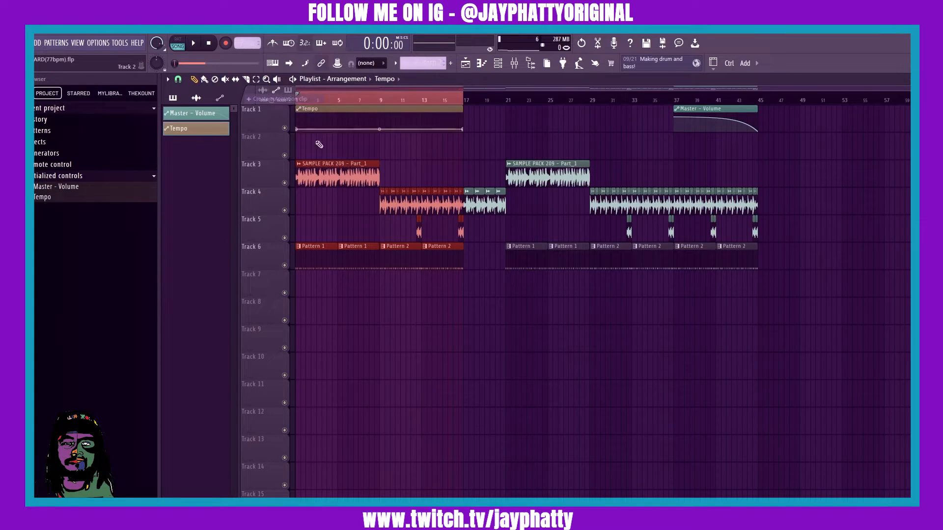
- Select the range from bar 17 to bar 45 and create a second tempo automation clip for it
left_click_drag(465, 102, 758, 130)
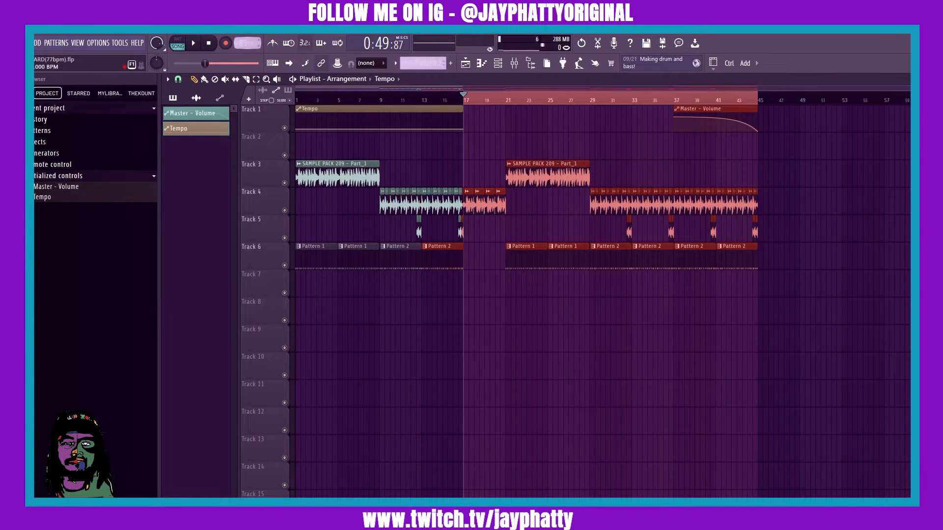
right_click(247, 43)
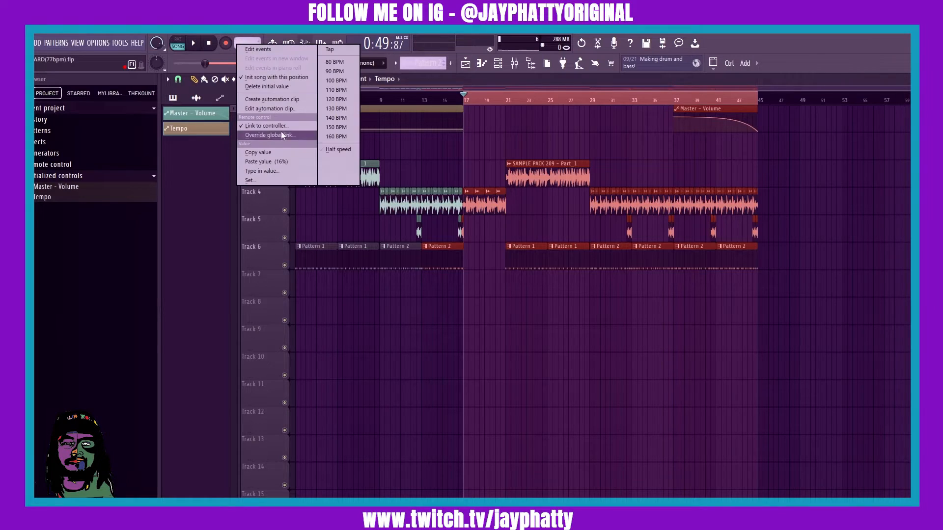
left_click(278, 99)
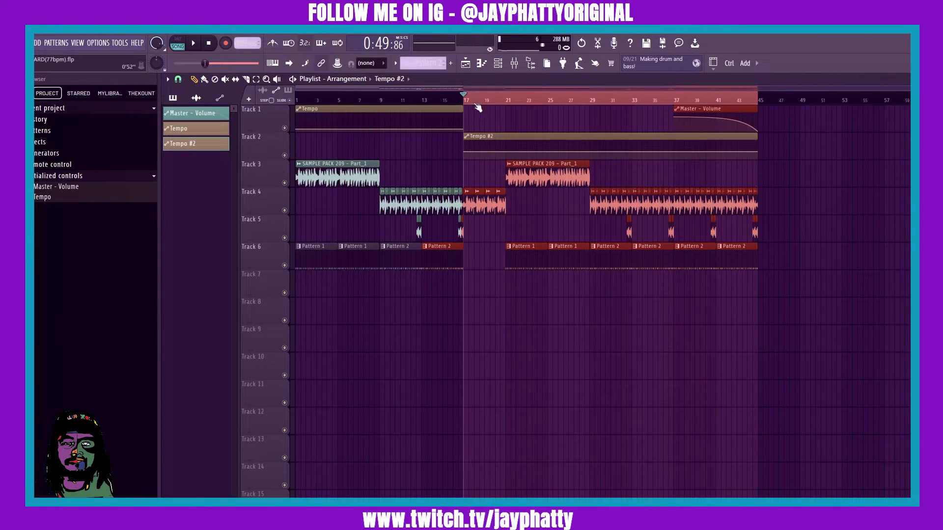
- Copy the end value of the first Tempo clip and paste it onto the starting point of Tempo #2
scroll(484, 101, "up", 5)
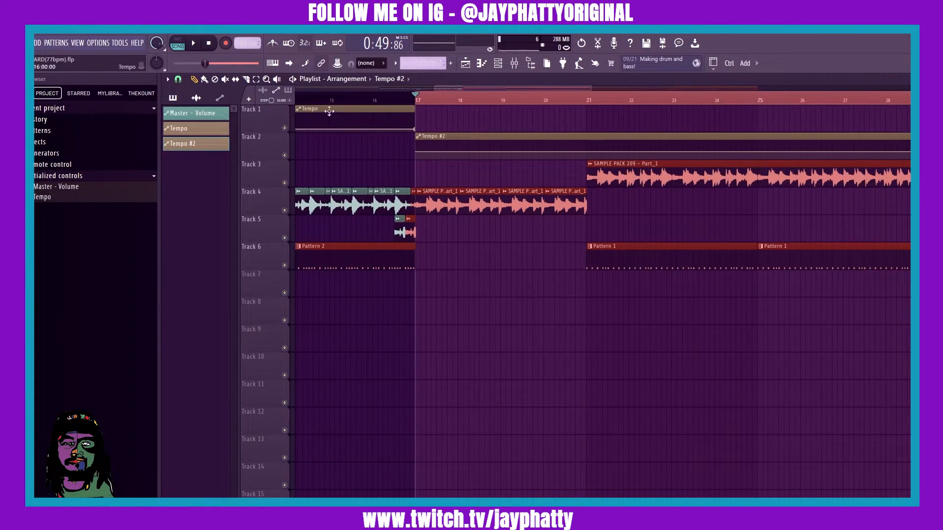
left_click(357, 97)
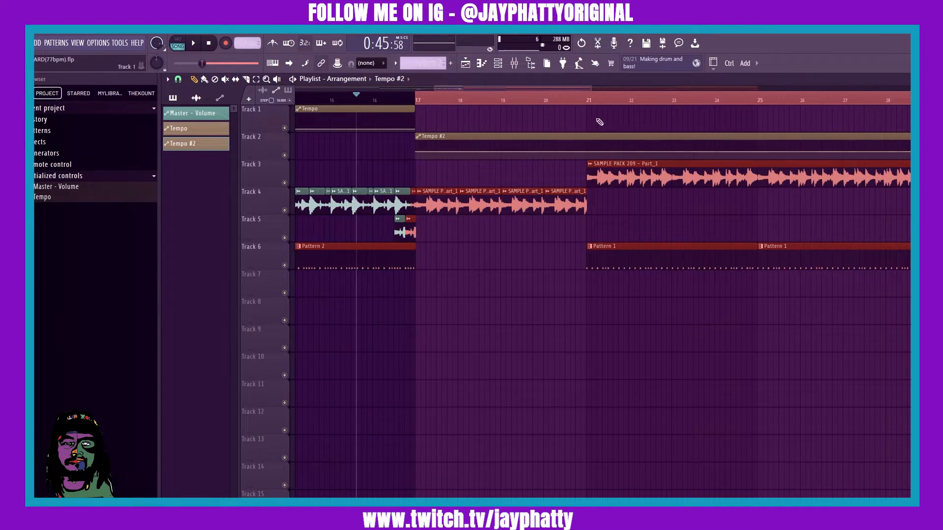
right_click(417, 130)
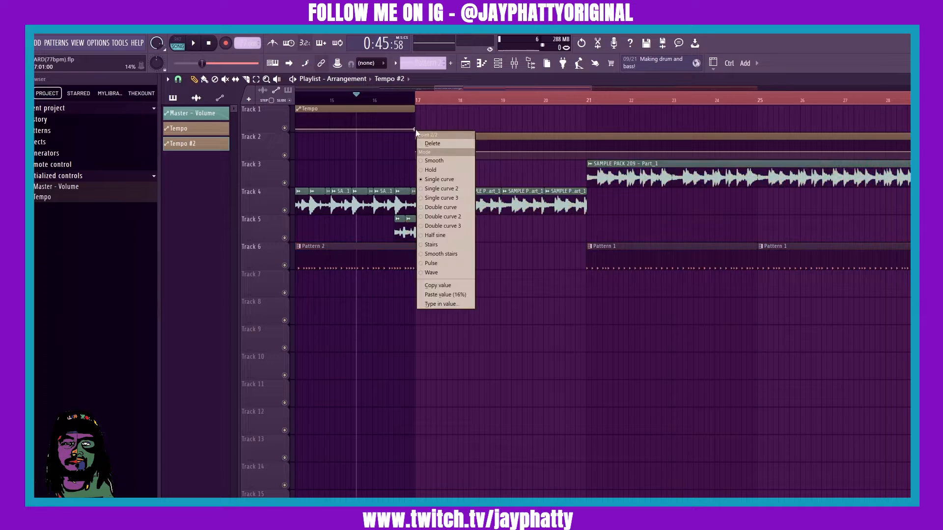
left_click(439, 294)
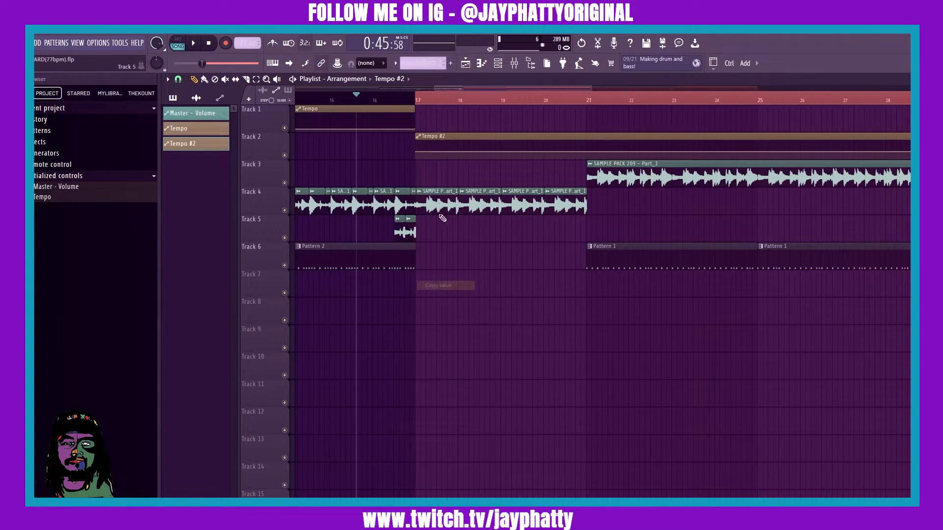
right_click(418, 154)
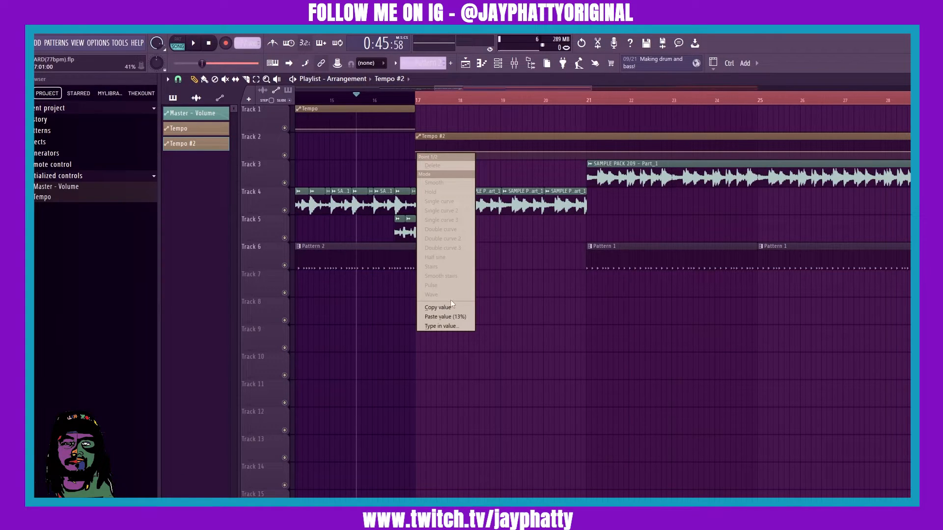
left_click(440, 317)
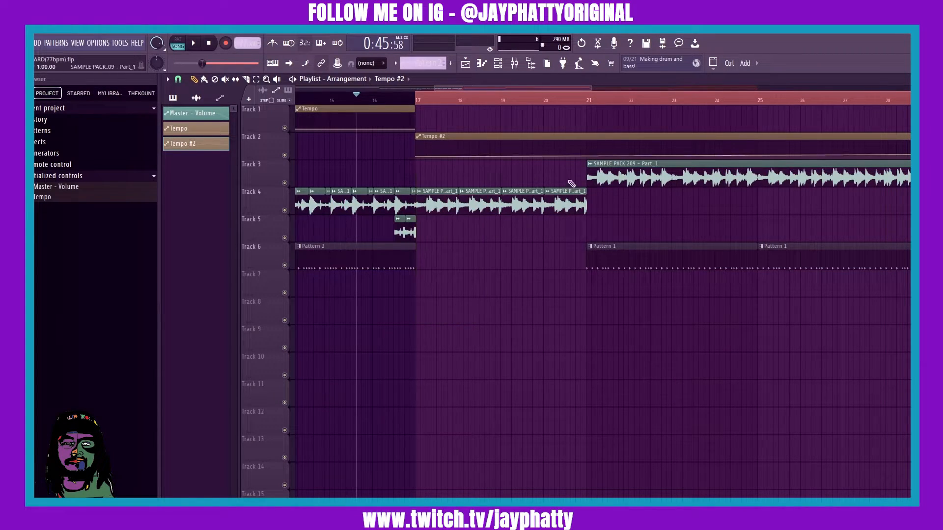
- Copy the value of the last point of Tempo #2 and paste it onto the point near bar 21
scroll(554, 100, "down", 5)
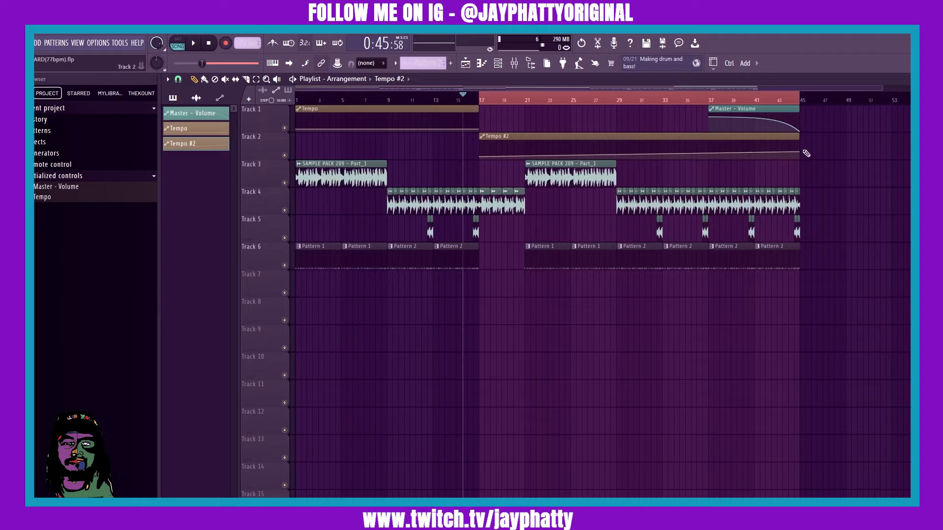
right_click(800, 154)
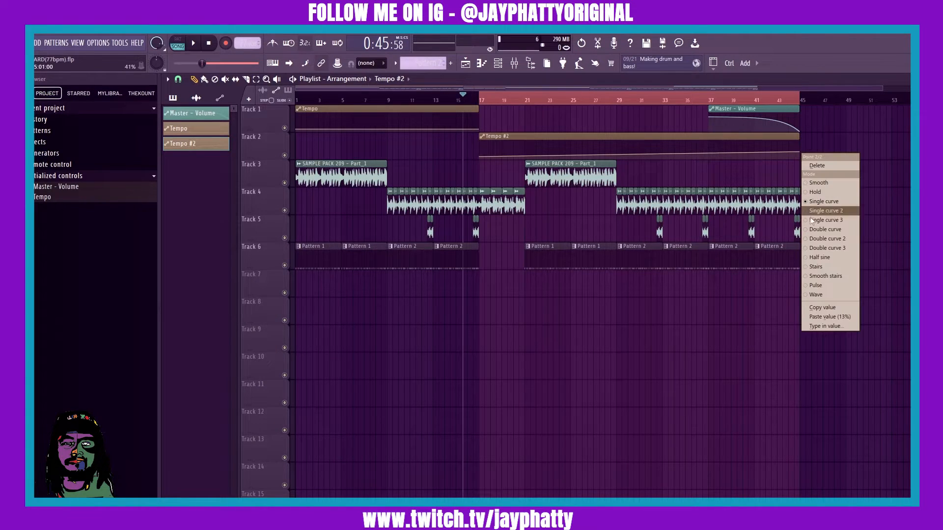
left_click(836, 307)
scroll(526, 102, "up", 5)
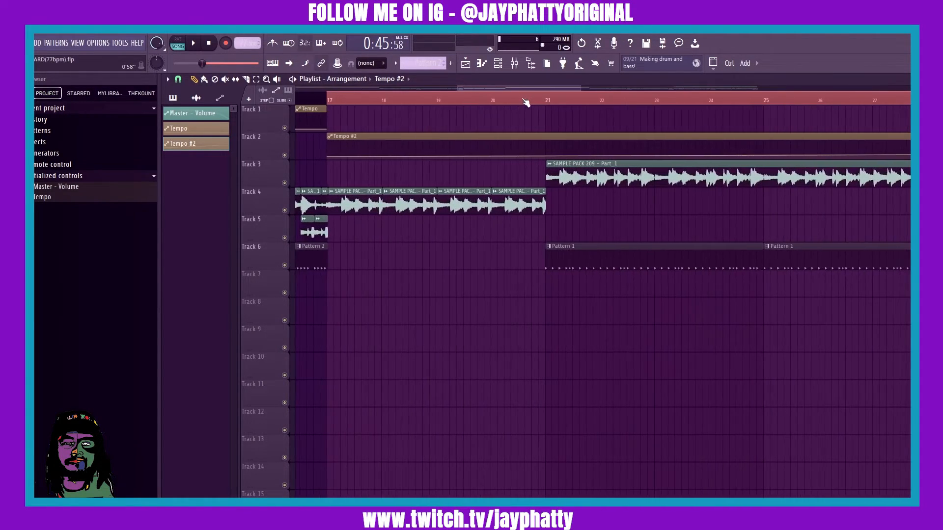
right_click(552, 157)
left_click(568, 320)
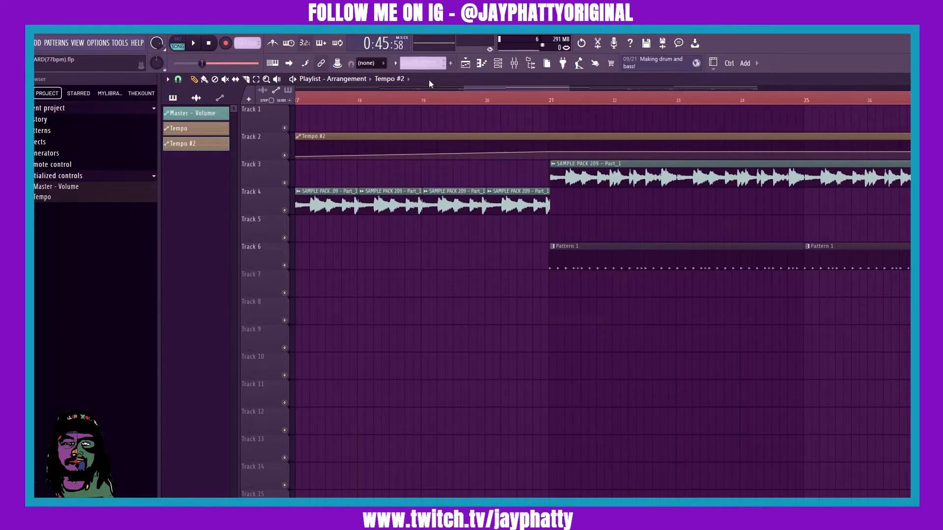
- Play the song to check the new tempo automation, then stop and rewind playback
scroll(415, 102, "down", 3)
left_click_drag(337, 102, 405, 103)
right_click(403, 102)
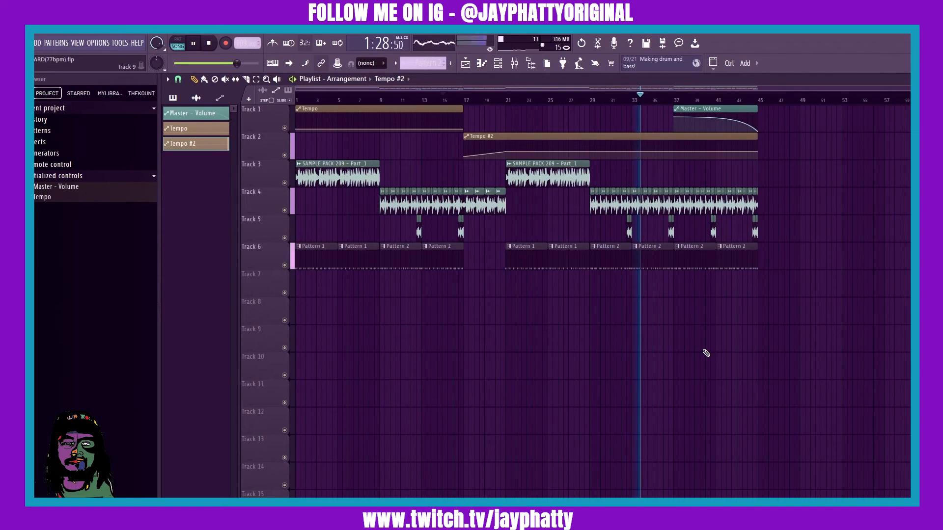
left_click(210, 47)
left_click(210, 47)
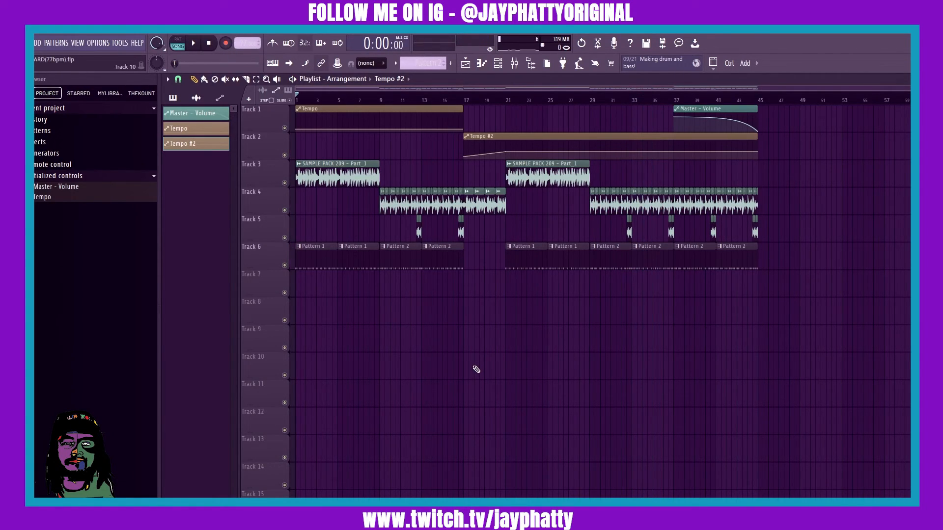